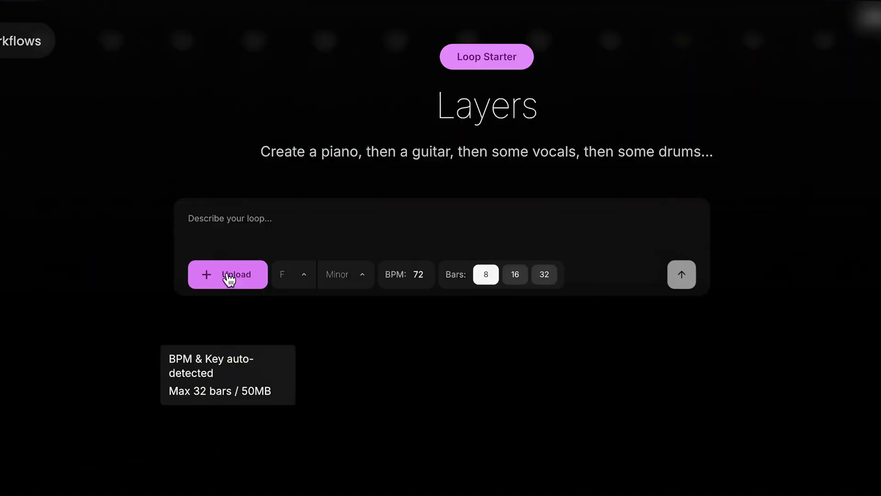
Start a song from the Describe your Song sample track, choosing No Stem Split.
click(228, 277)
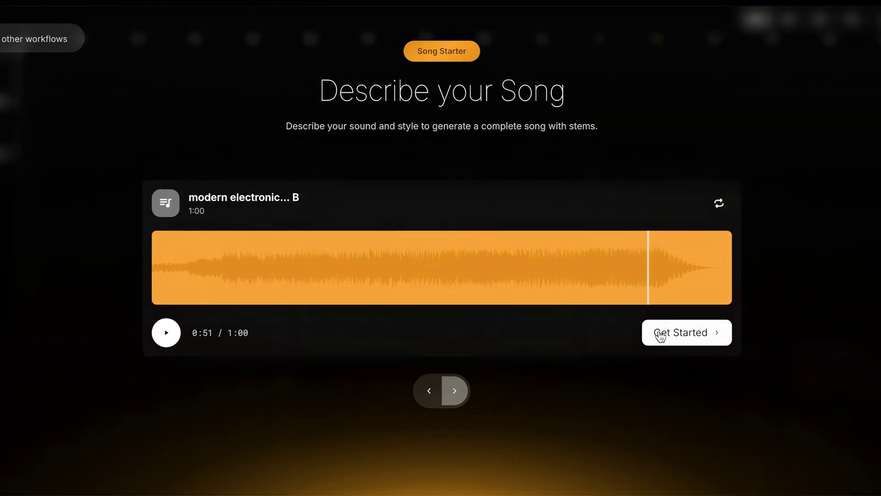
click(673, 339)
click(670, 397)
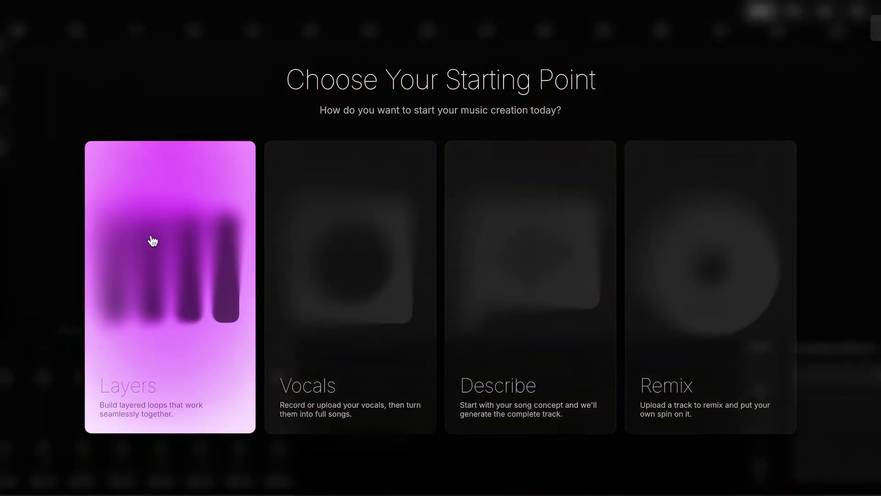
Open Layers, play the example loops, and set the key to E minor at 160 BPM.
click(153, 240)
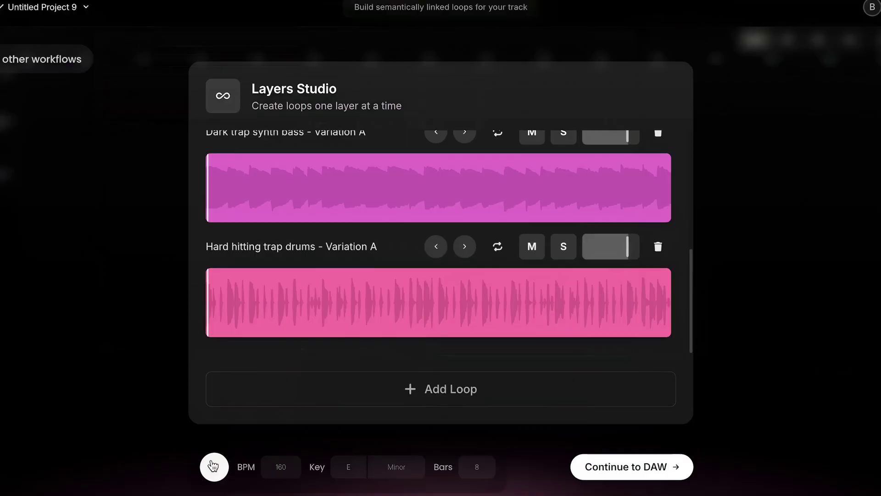
click(213, 466)
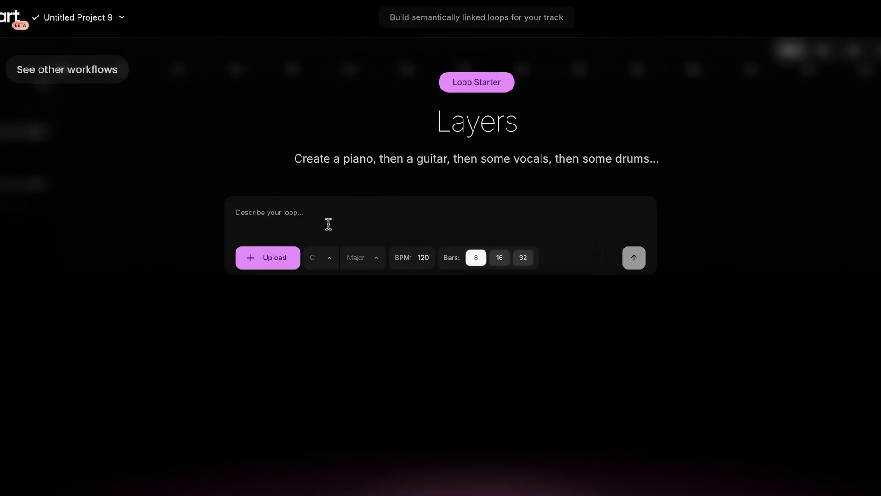
click(326, 256)
click(404, 399)
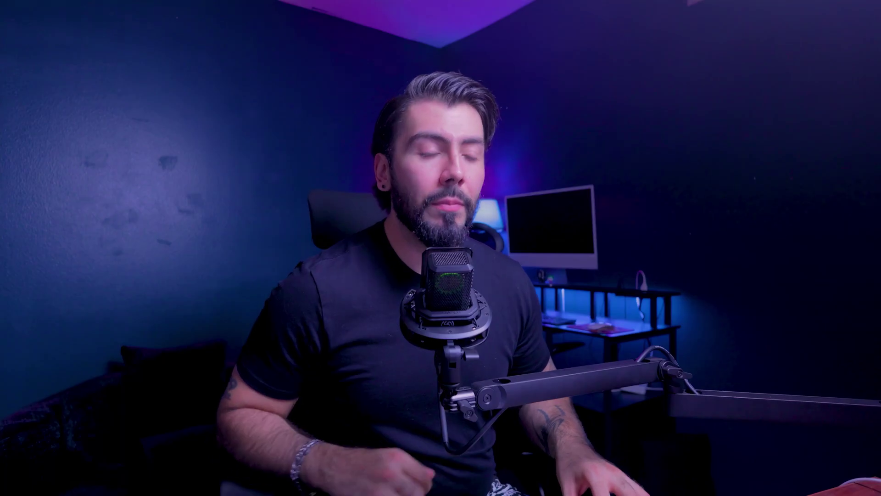
Generate a 'Dark trap guitar' melody loop and switch it to Variation B.
text(Dark )
text(trap guitar melody)
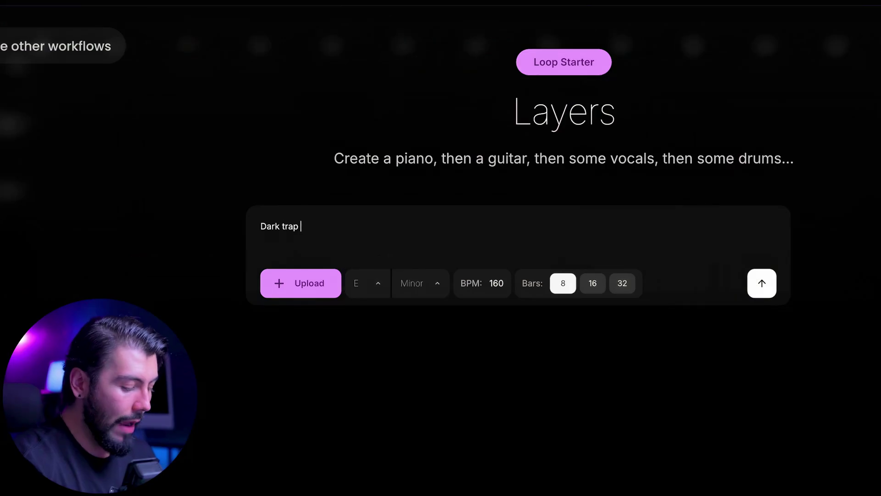
key(Return)
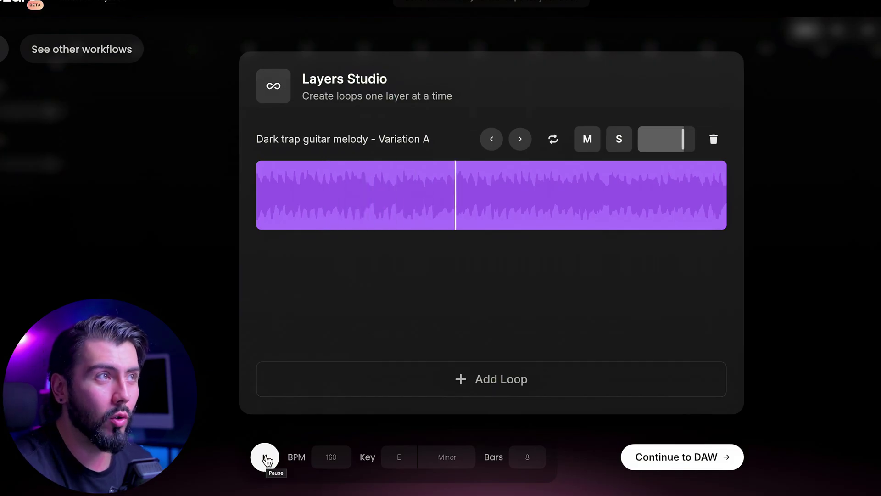
click(521, 140)
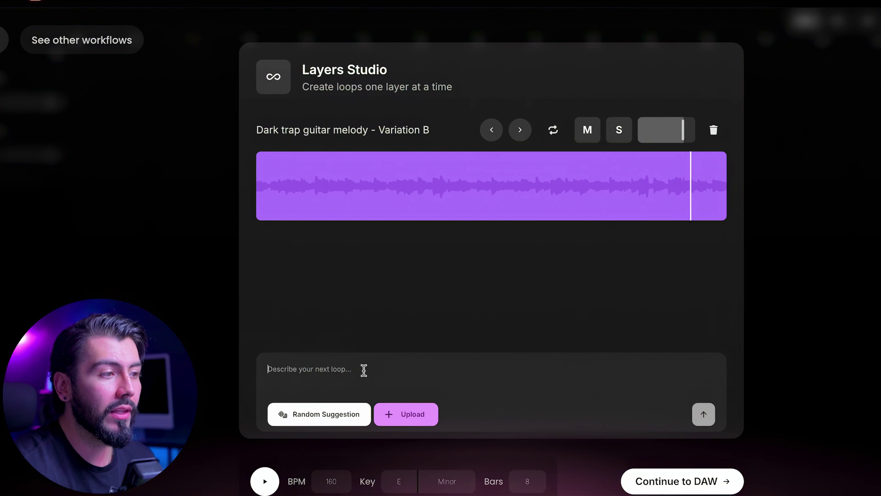
Add a topline violin melody loop and a dark trap synth bass loop.
text(opline mel)
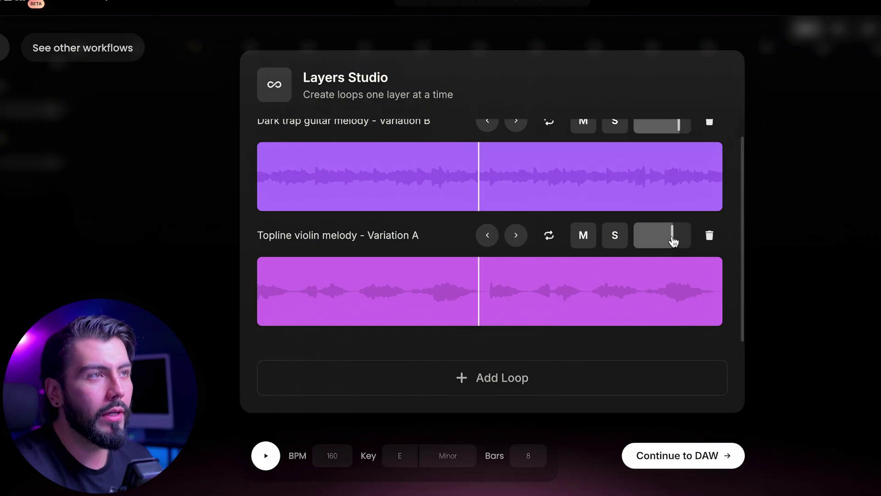
click(346, 381)
click(269, 456)
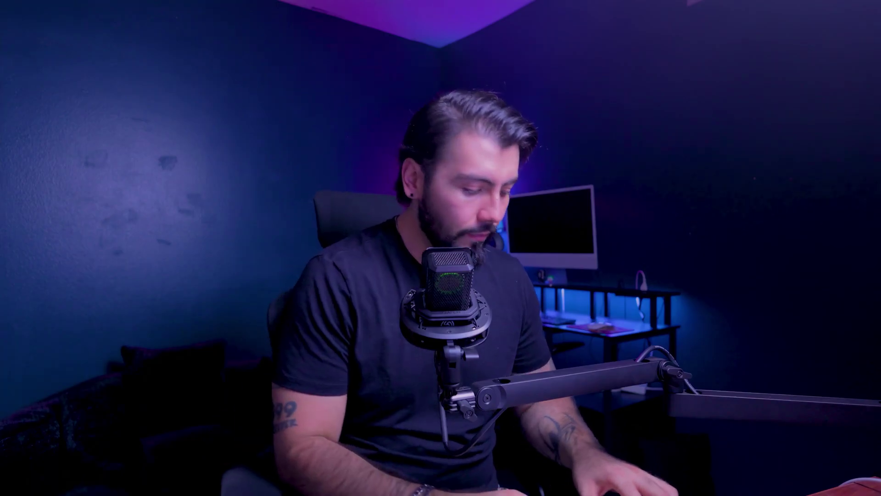
Generate the hard hitting trap drums layer and continue down into the arrangement.
click(265, 455)
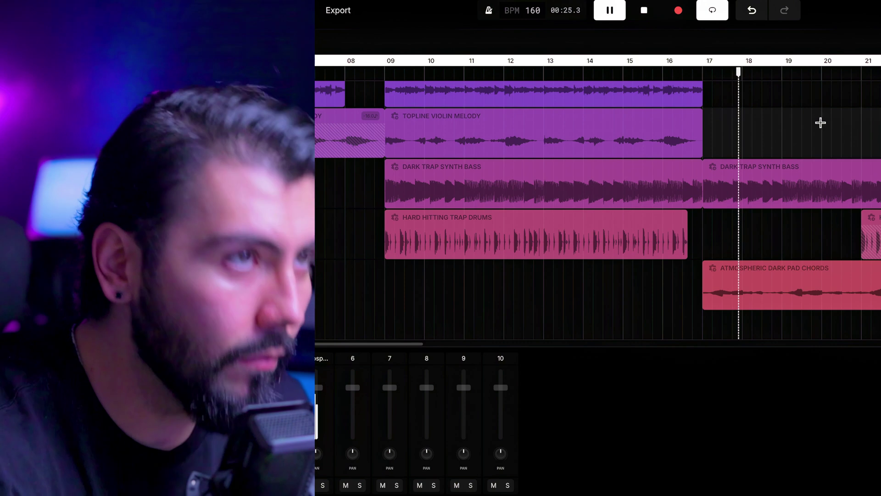
scroll(813, 114, down, 3)
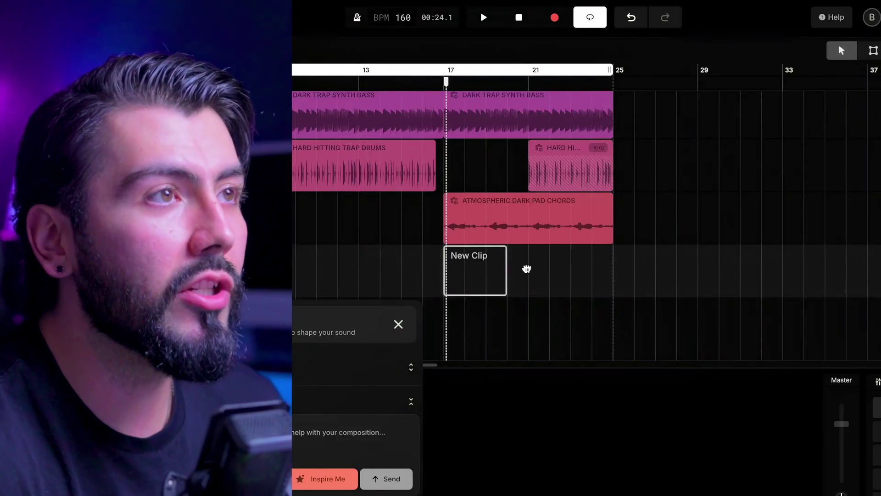
Create a bar-17 MIDI clip with the PolySynth Melody Synth preset and prompt the Track Agent for a dark topline.
drag(607, 269, 606, 269)
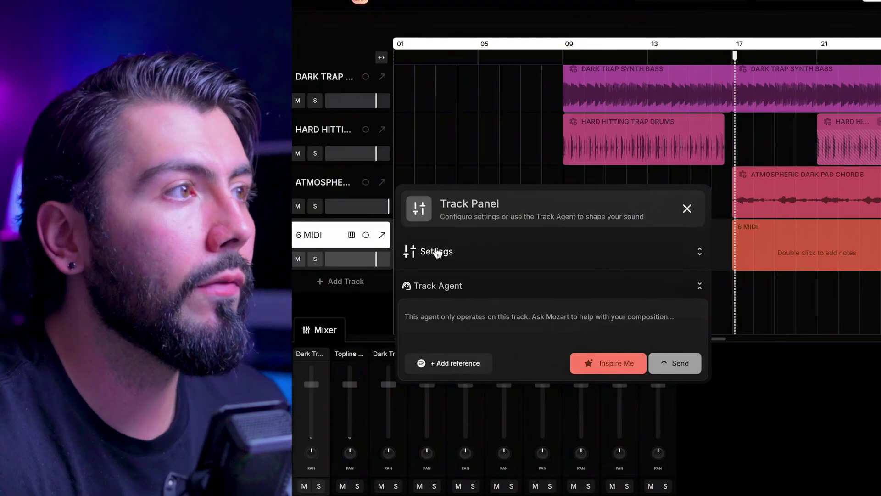
click(148, 278)
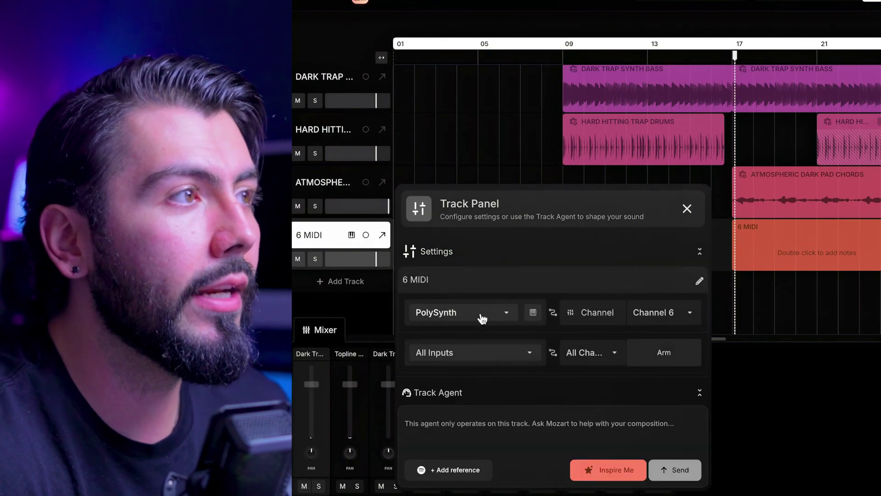
click(506, 313)
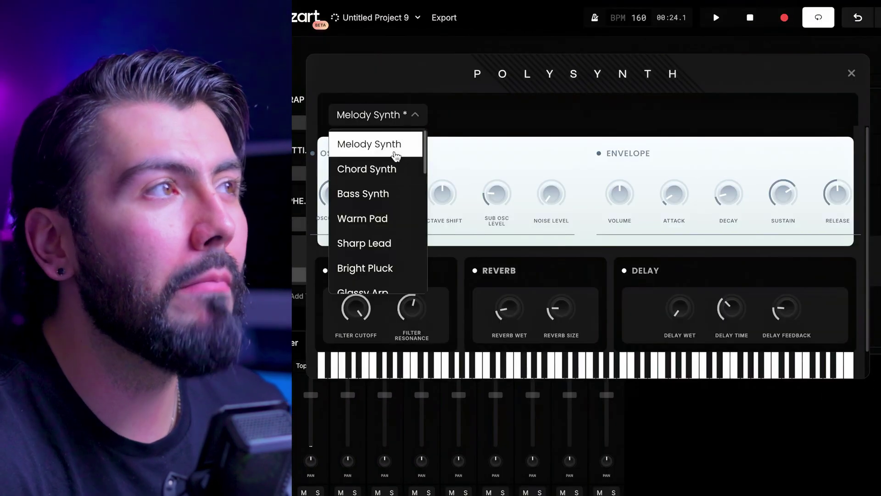
click(396, 146)
click(852, 75)
click(473, 253)
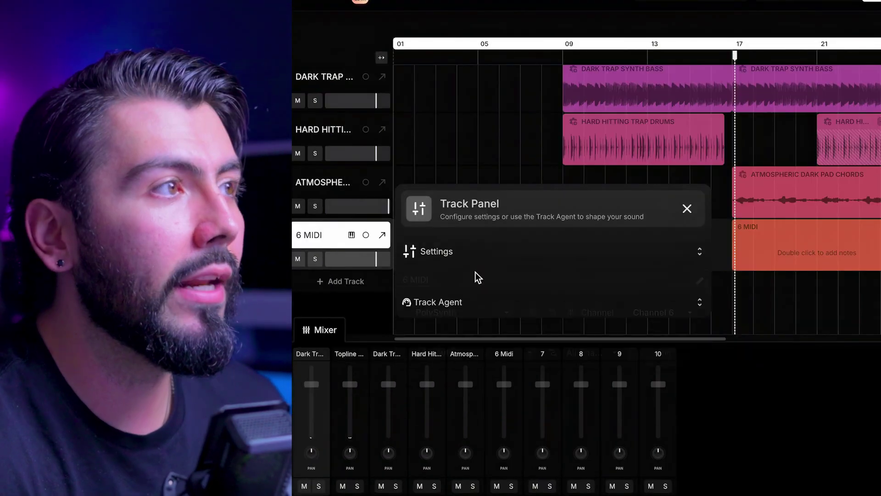
click(466, 287)
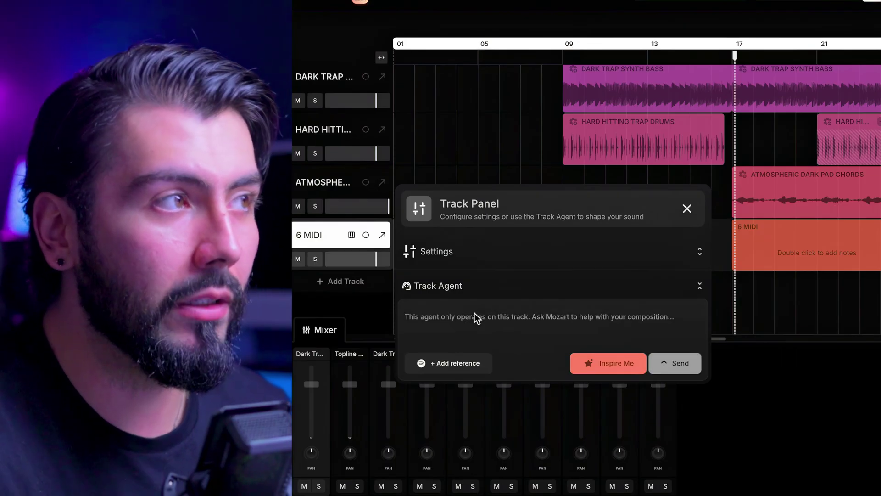
text(Dark)
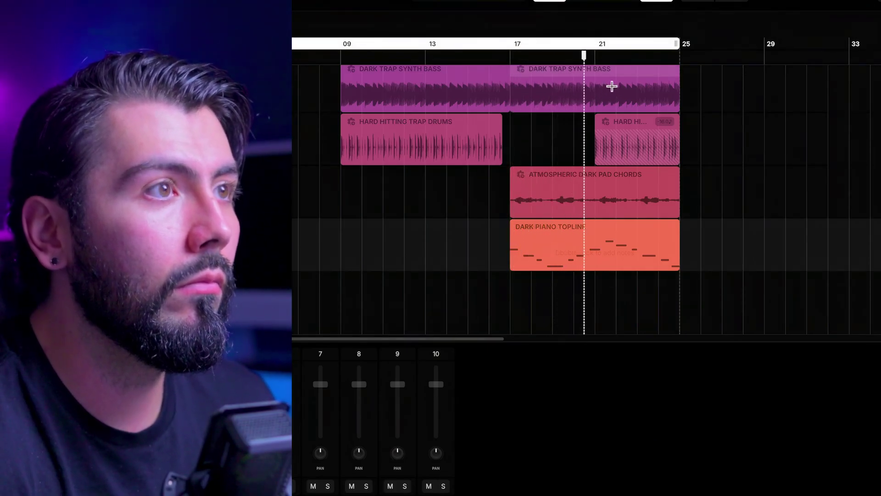
key(space)
double_click(571, 232)
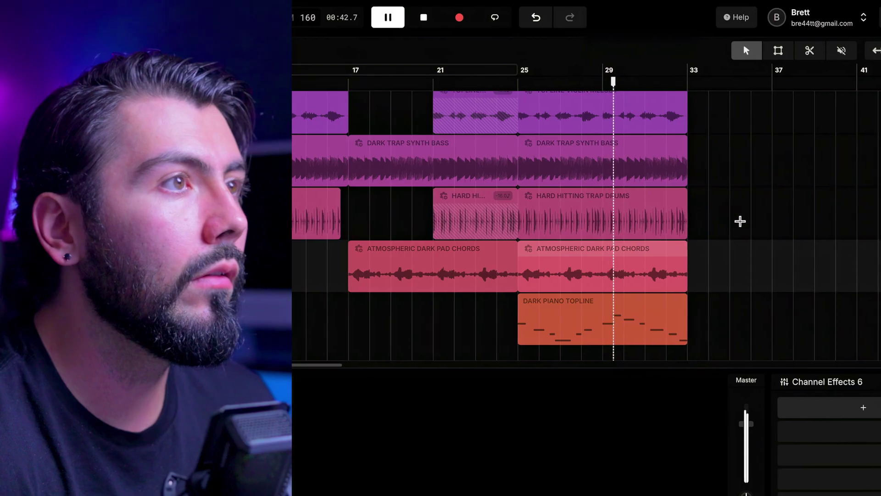
key(space)
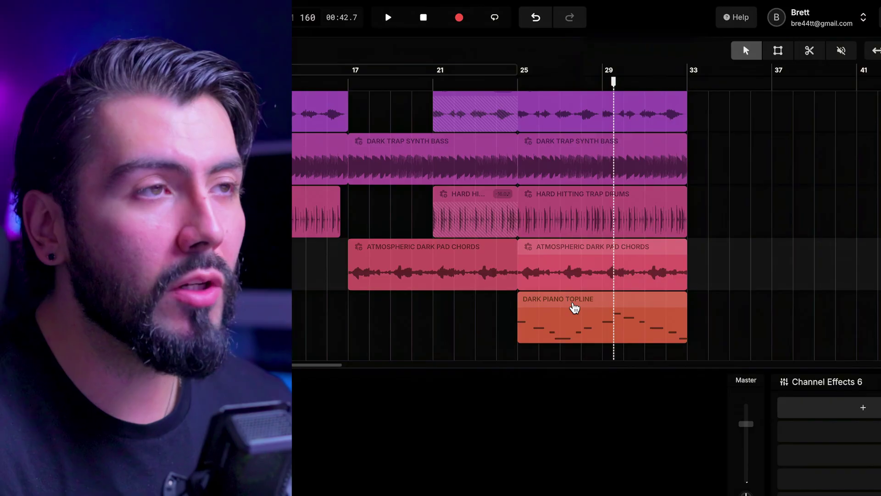
scroll(581, 257, up, 1)
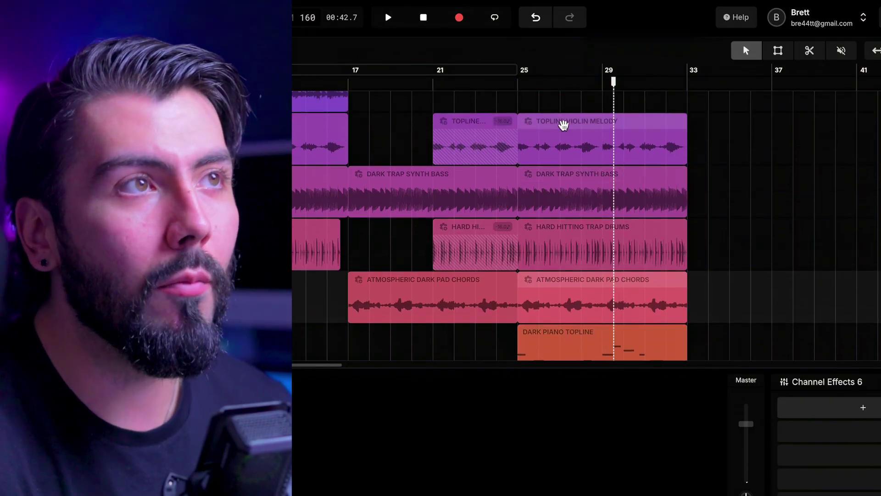
scroll(611, 151, down, 1)
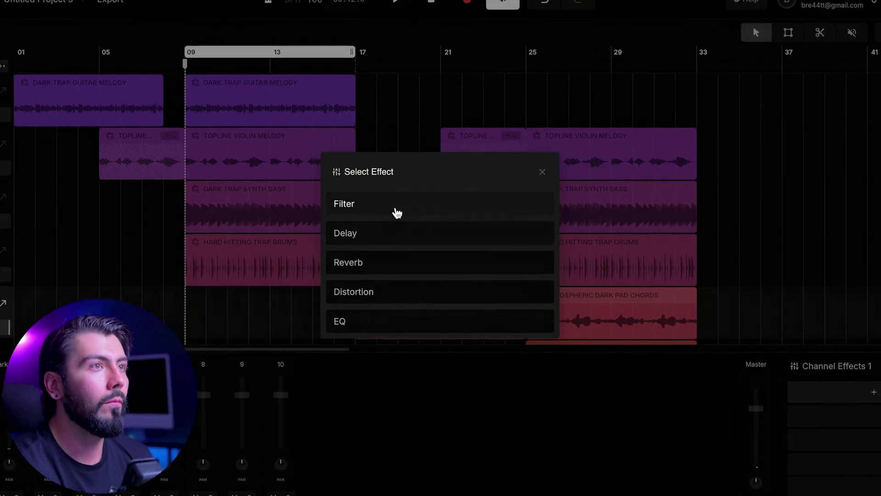
Add a Delay channel effect and set the Reverb to Medium Hall.
click(393, 230)
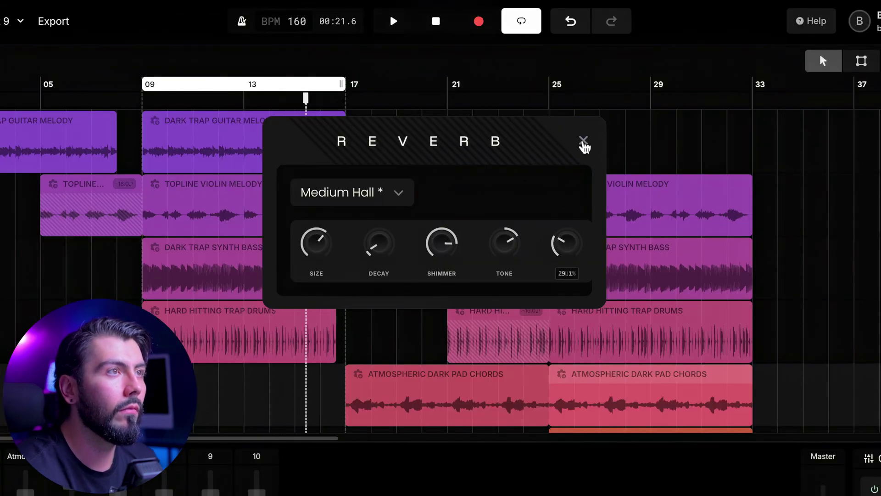
click(583, 141)
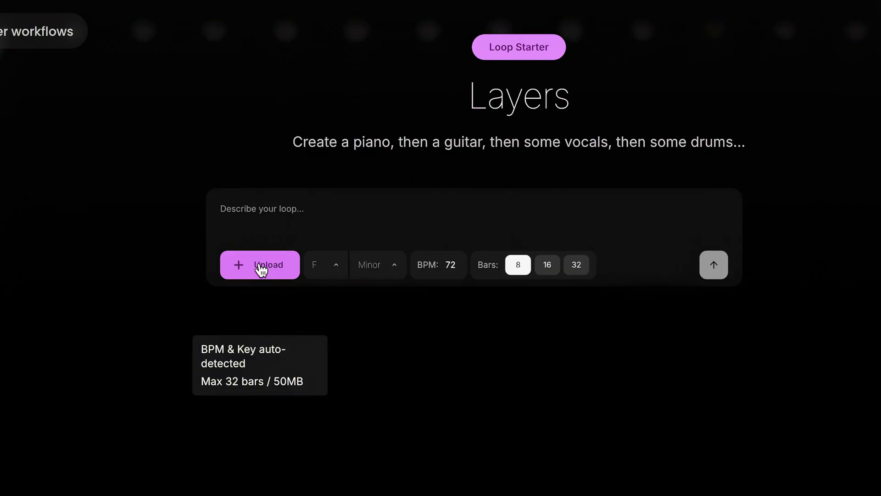
Upload the 46-second vocal recording from disk into Vocals into Song.
click(260, 270)
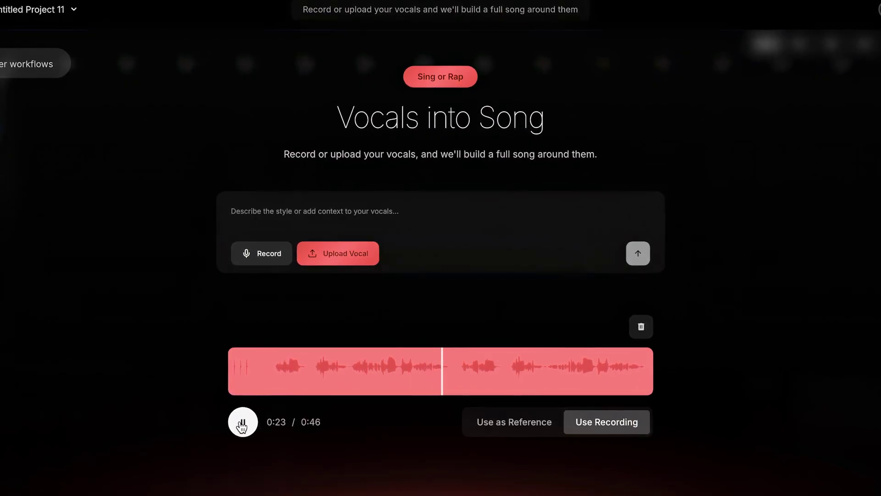
Pause the vocal, use it as reference, and submit an upbeat emotional pop song prompt.
click(241, 422)
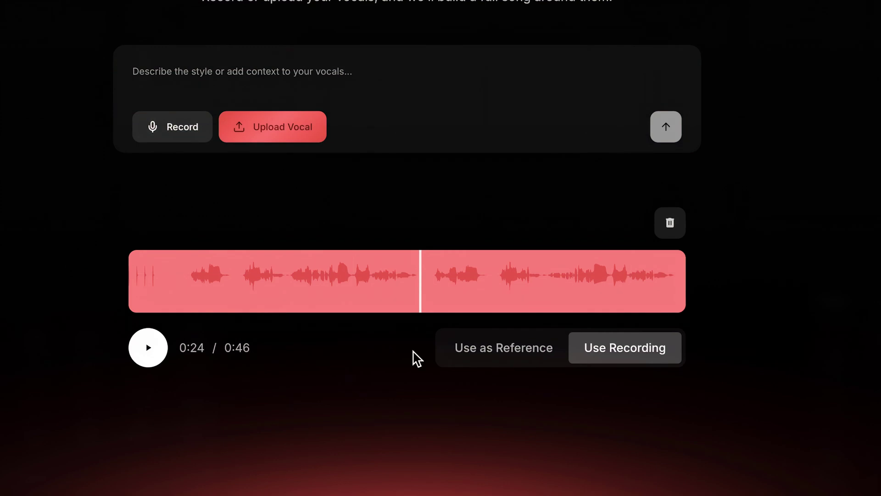
click(528, 356)
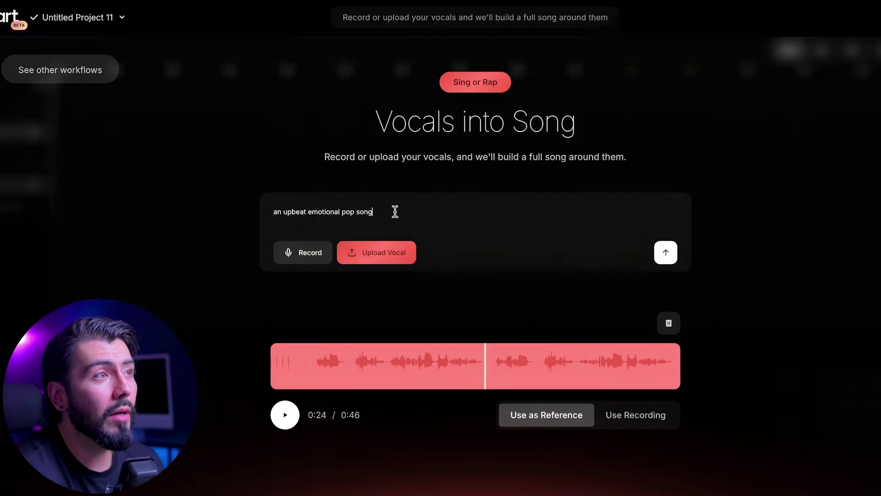
click(666, 254)
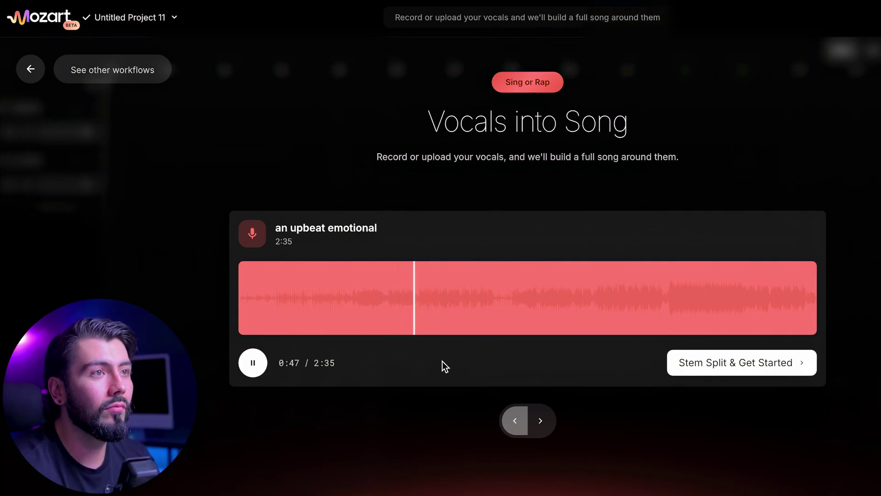
Seek later into the generated song, then show the Stem Split & Get Started options.
click(668, 320)
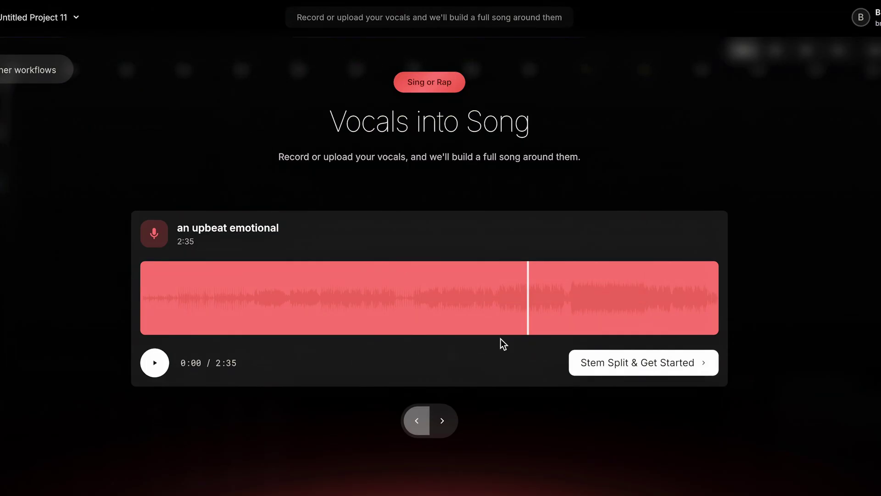
click(629, 367)
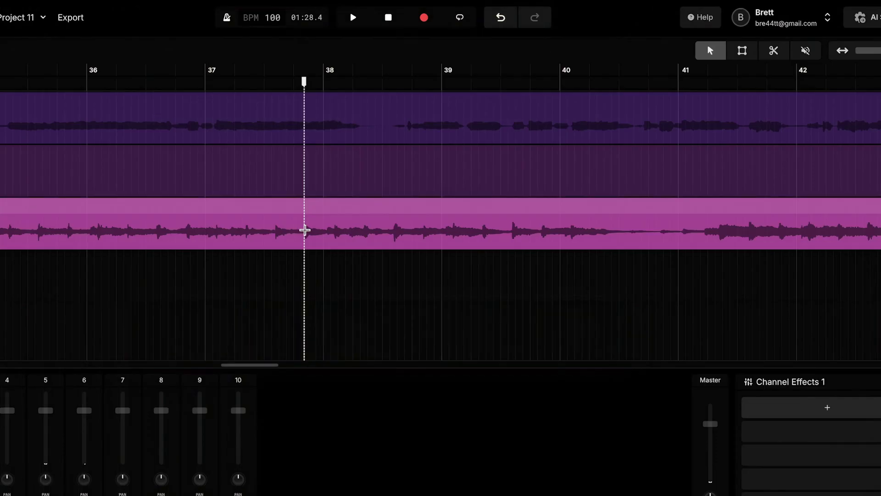
Mark an Improvise range extending out to bar 40.
drag(305, 230, 596, 229)
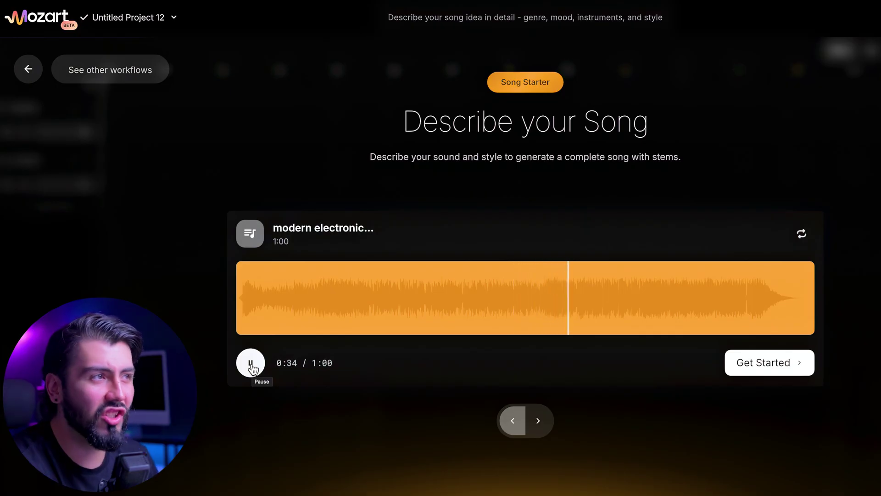
Switch to version B of the modern electronic song.
click(538, 421)
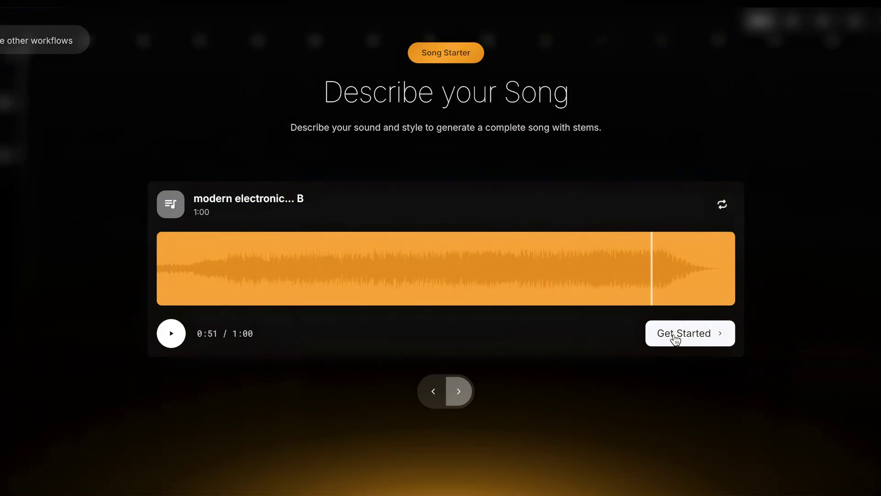
Choose Basic Stem Split for version B of the song.
click(674, 336)
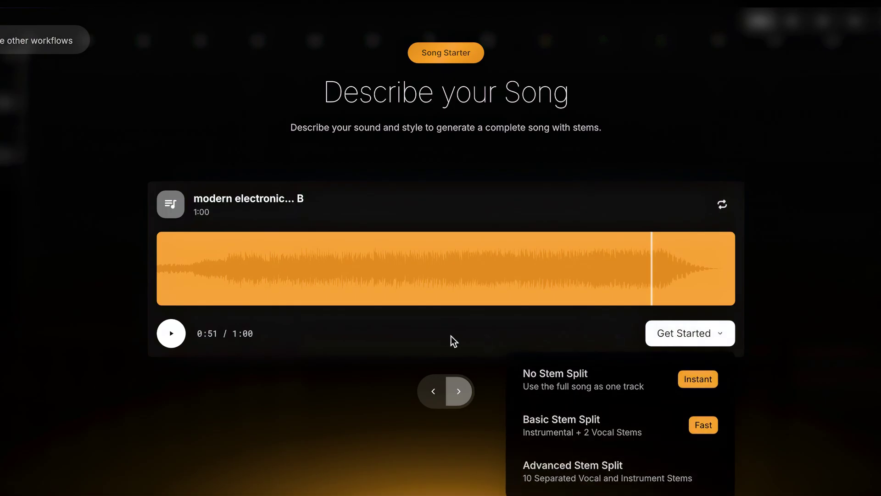
click(634, 420)
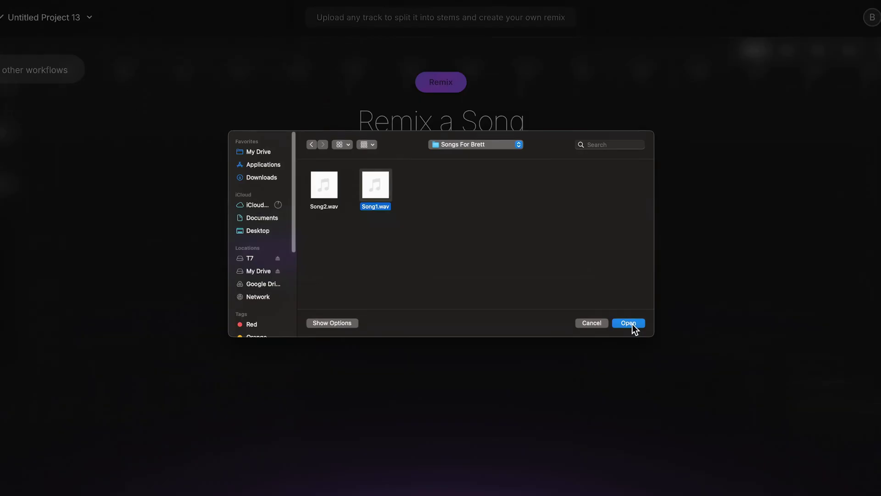
Upload the selected 1:59 song file as the original to remix.
click(632, 327)
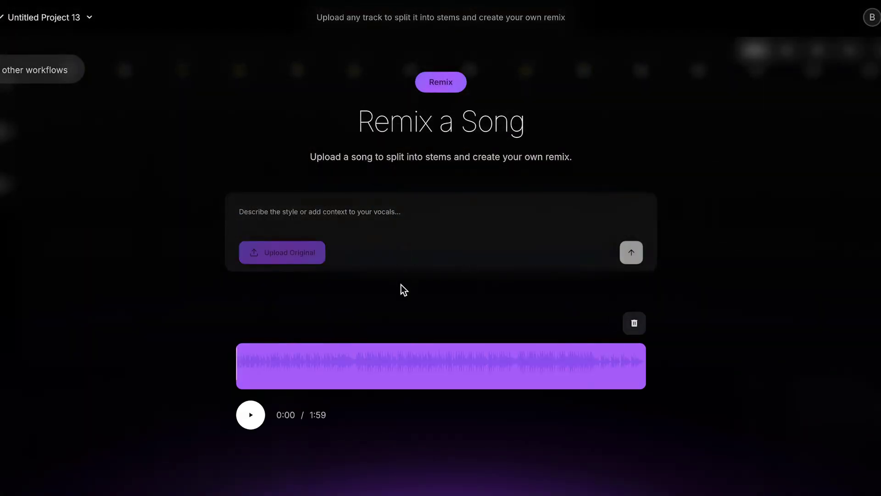
text(al)
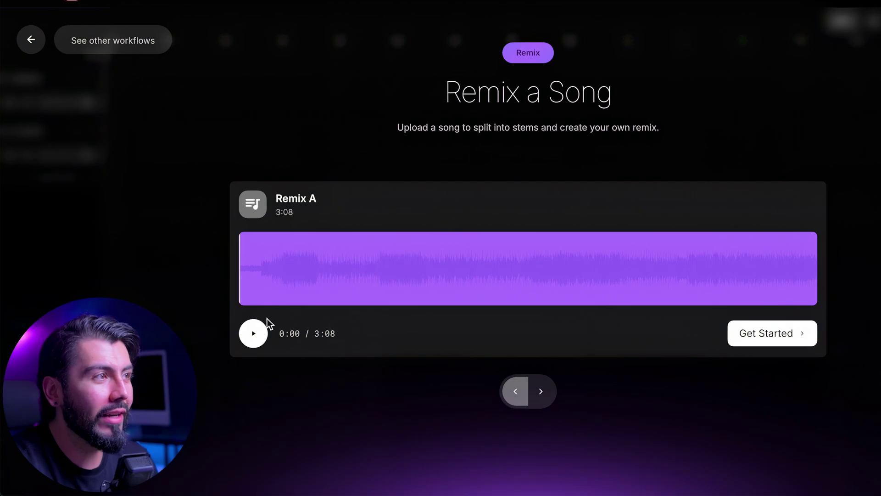
Play Remix A starting from about 0:25.
click(316, 298)
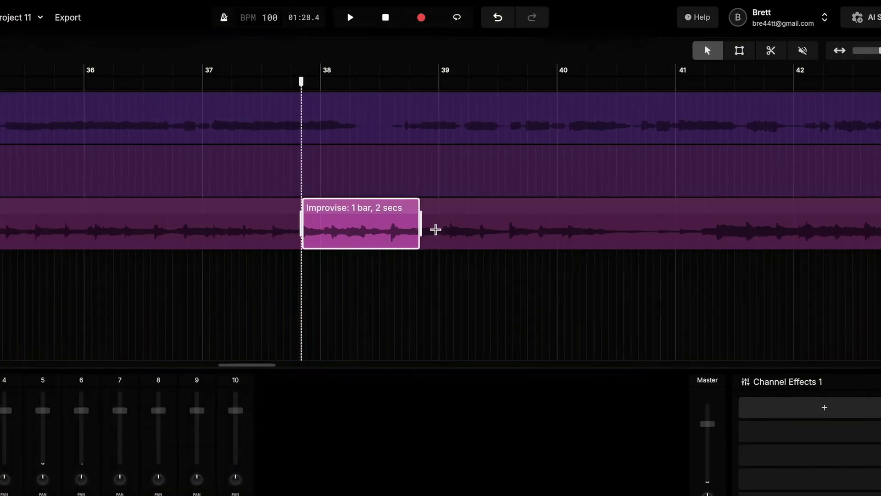
drag(435, 229, 596, 229)
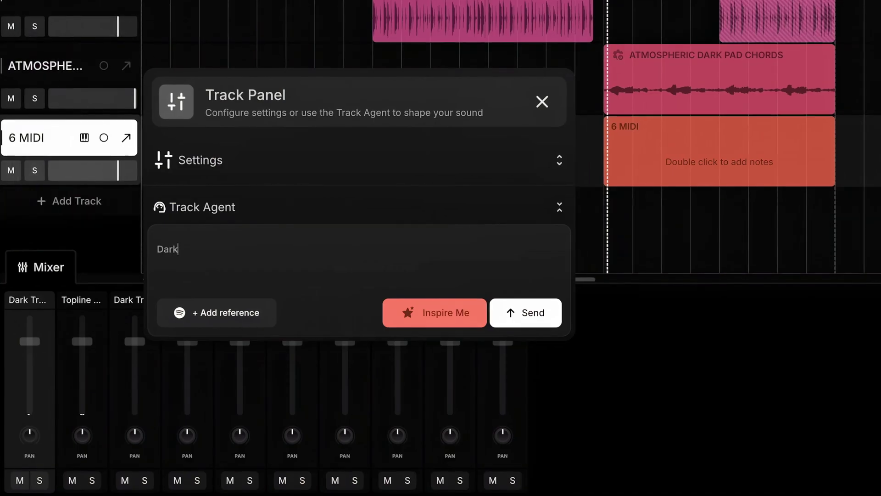
Enter 'p' in the dark trap arrangement while working on the Improvise region.
text(p)
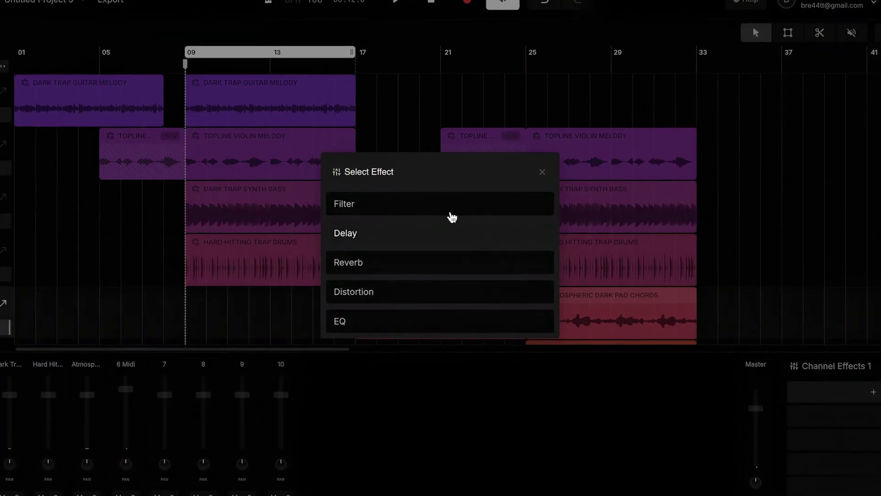